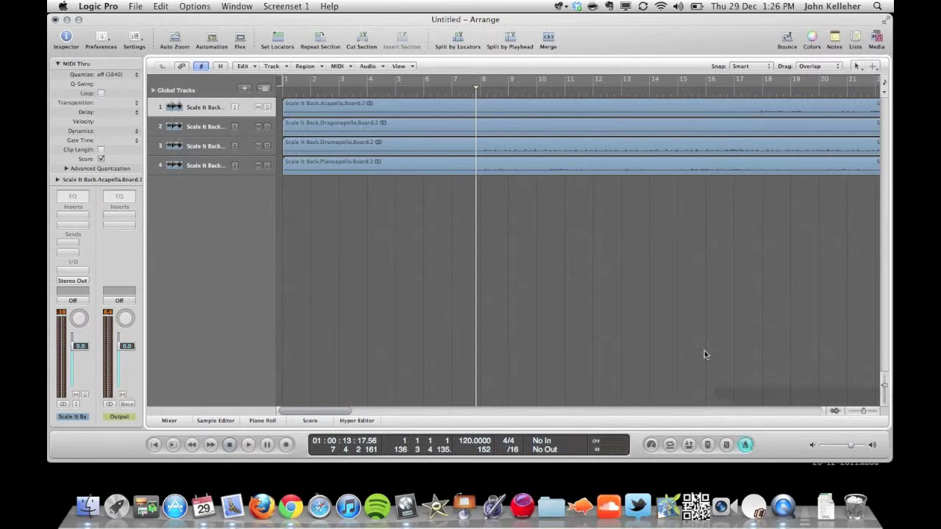
Play a short stretch of the four stems with the metronome running at the default tempo, and stop playback
{"action": "left_click", "coordinate": [248, 445]}
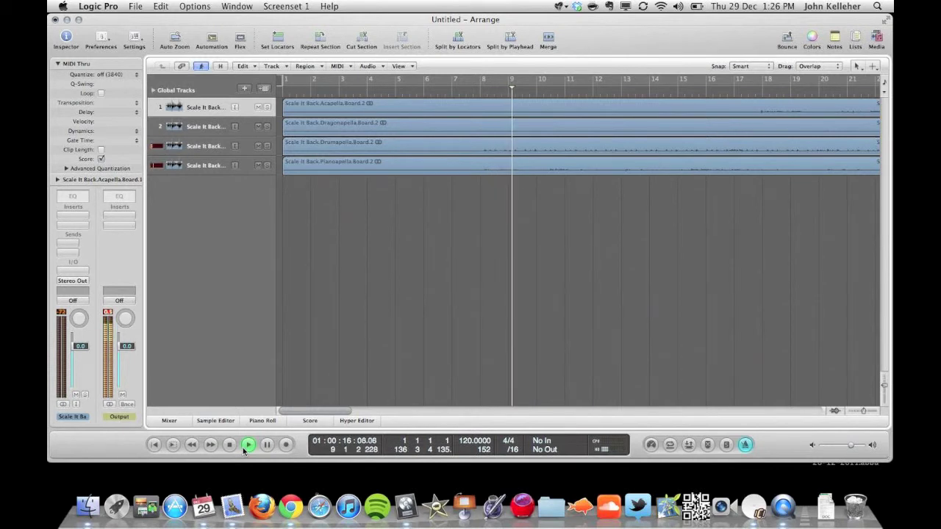
{"action": "left_click", "coordinate": [229, 446]}
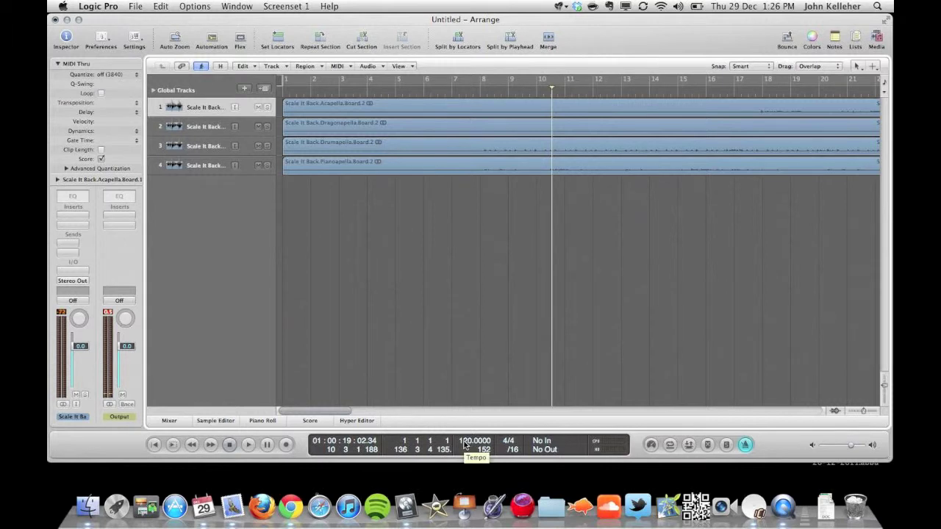
Switch to Skitch Plus, move the orange highlight box through the three BPM-counting lines to the last one, and close the window
{"action": "left_click", "coordinate": [559, 7]}
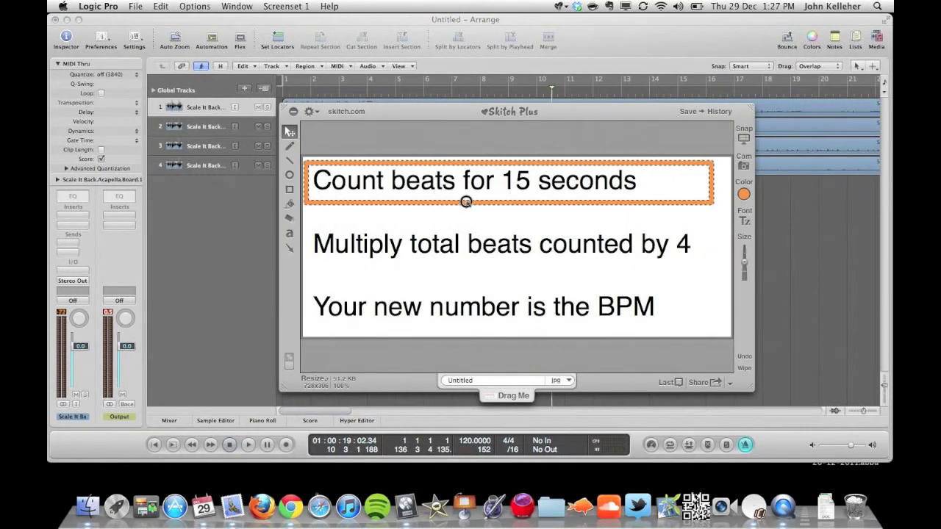
{"action": "left_click_drag", "start_coordinate": [466, 202], "coordinate": [469, 266]}
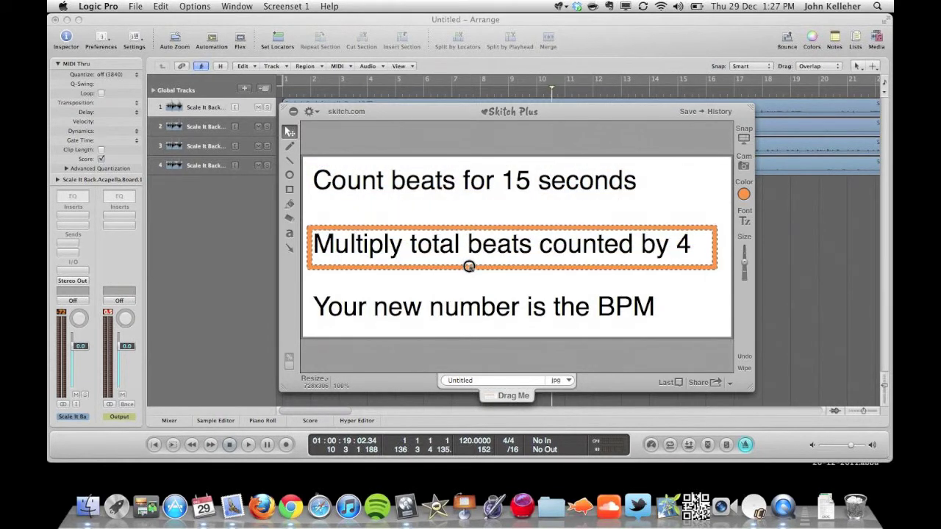
{"action": "left_click_drag", "start_coordinate": [469, 266], "coordinate": [466, 329]}
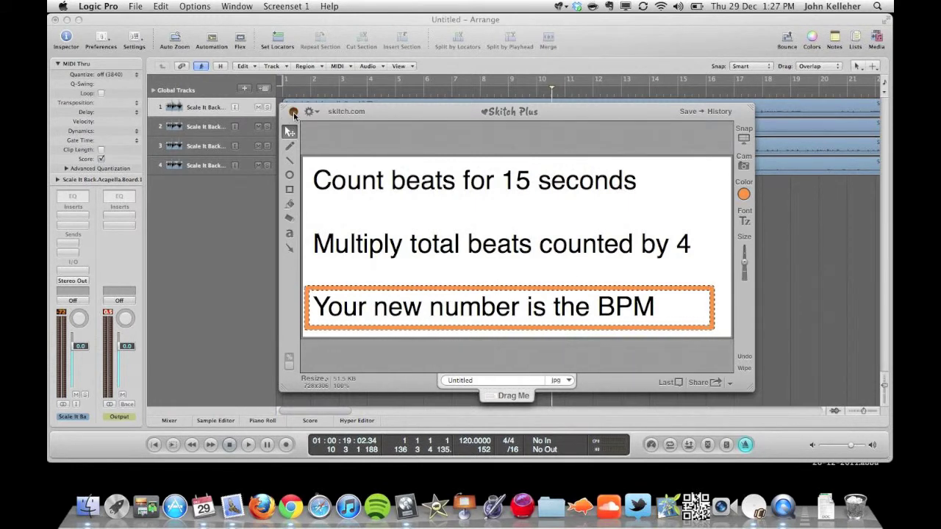
{"action": "left_click", "coordinate": [293, 112]}
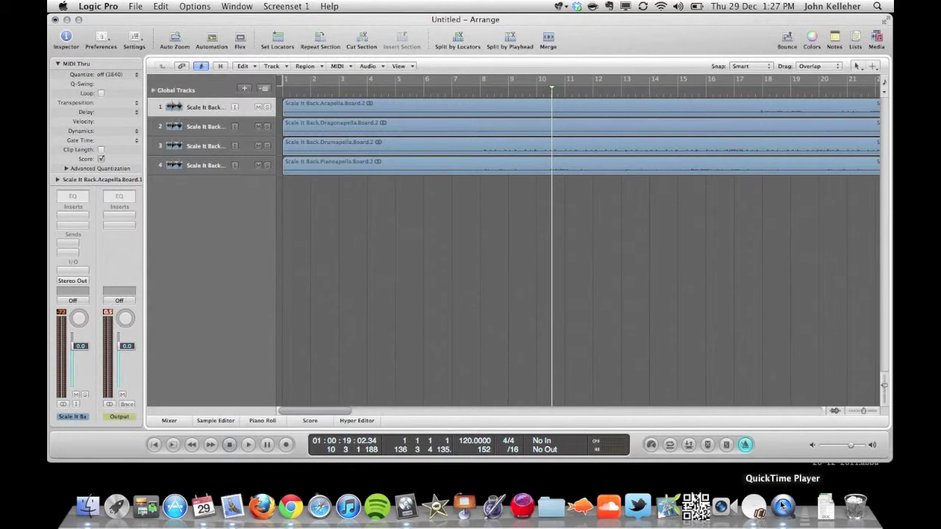
Turn off the metronome and play the tracks with Cadence BPM Tapper open over the arrangement
{"action": "left_click", "coordinate": [754, 506]}
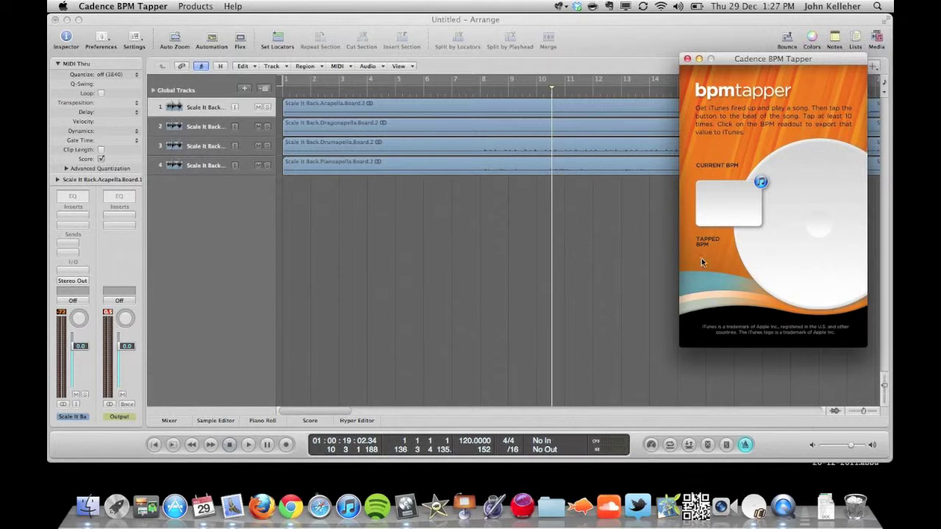
{"action": "left_click", "coordinate": [651, 252]}
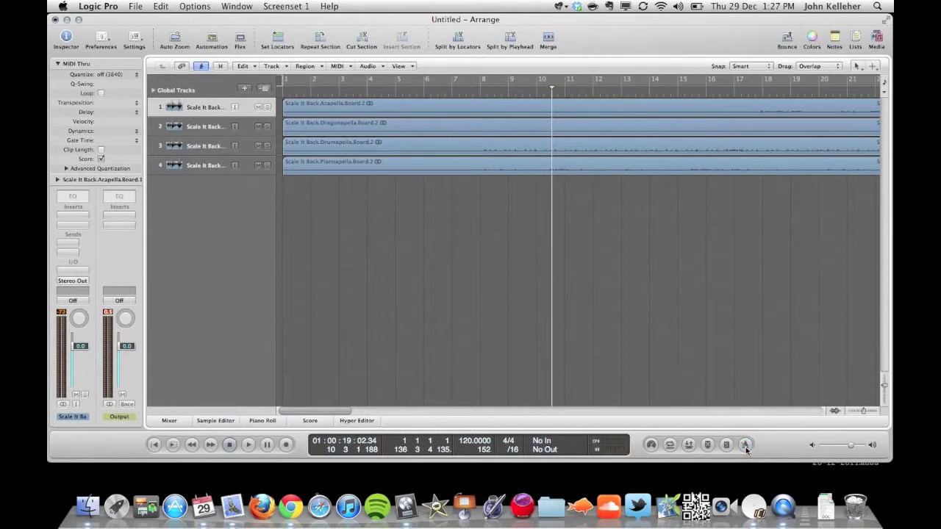
{"action": "left_click", "coordinate": [756, 508]}
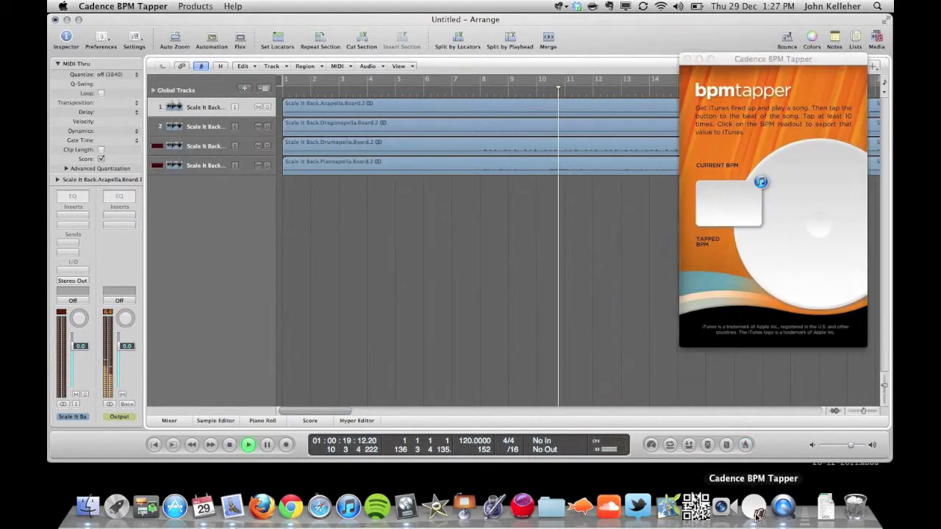
Tap along to the song's beat in Cadence BPM Tapper to measure its BPM, and stop playback in Logic Pro
{"action": "left_click", "coordinate": [802, 258]}
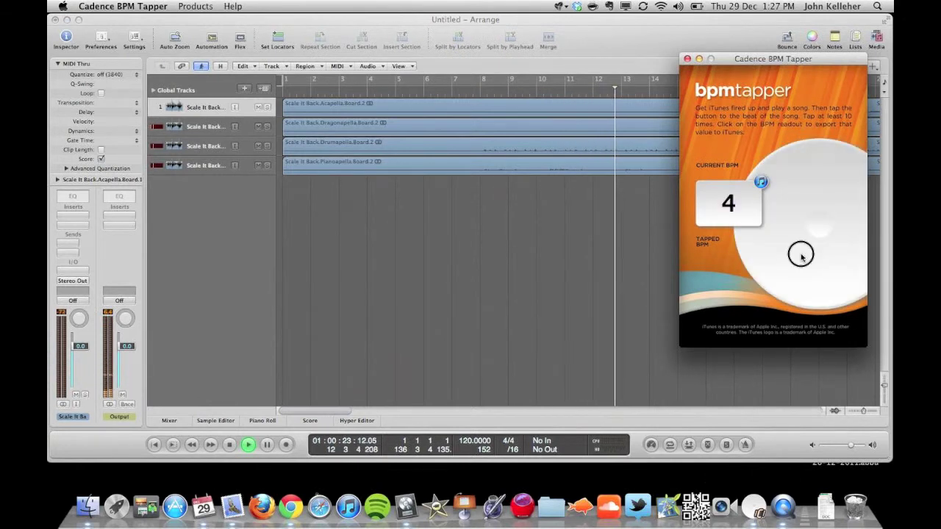
{"action": "left_click", "coordinate": [802, 257]}
{"action": "left_click", "coordinate": [802, 257]}
{"action": "left_click", "coordinate": [802, 257]}
{"action": "left_click", "coordinate": [802, 257]}
{"action": "left_click", "coordinate": [802, 257]}
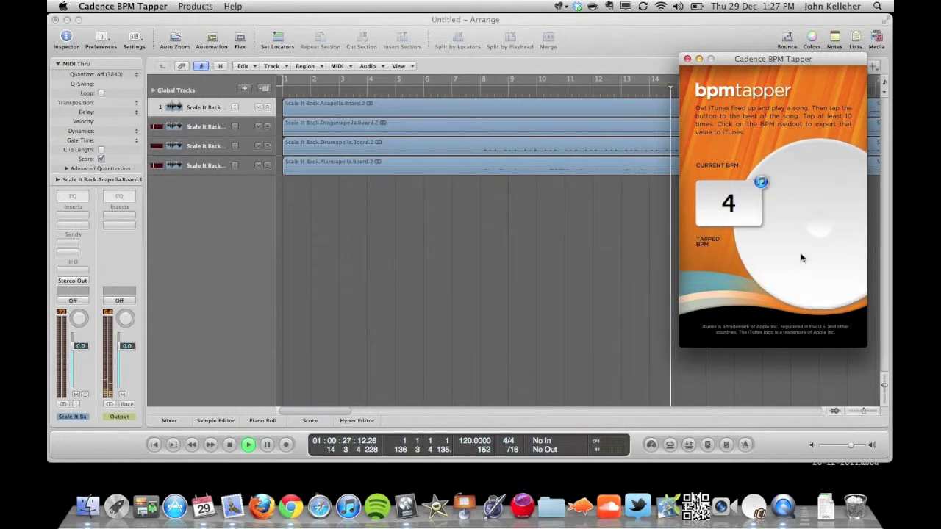
{"action": "left_click", "coordinate": [802, 258]}
{"action": "left_click", "coordinate": [802, 258]}
{"action": "left_click", "coordinate": [803, 257]}
{"action": "left_click", "coordinate": [802, 258]}
{"action": "left_click", "coordinate": [802, 258]}
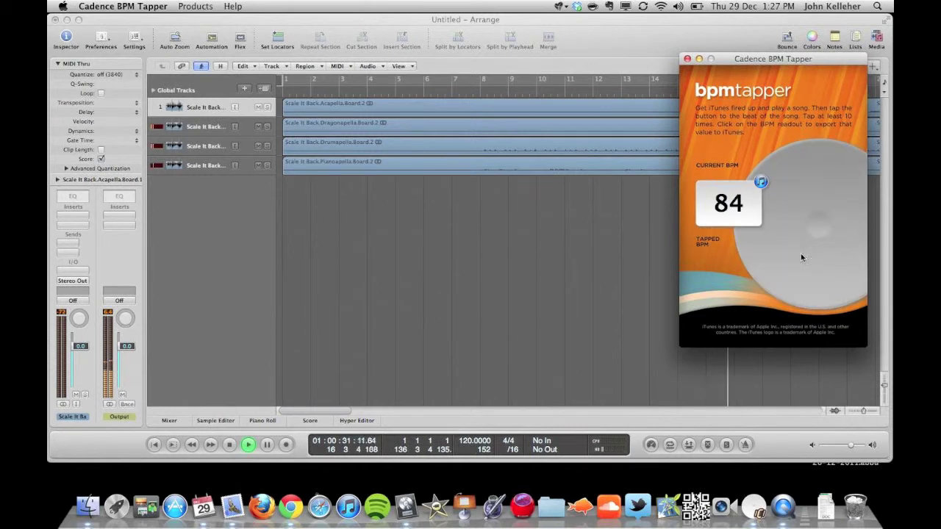
{"action": "left_click", "coordinate": [803, 258]}
{"action": "left_click", "coordinate": [802, 258]}
{"action": "left_click", "coordinate": [802, 258]}
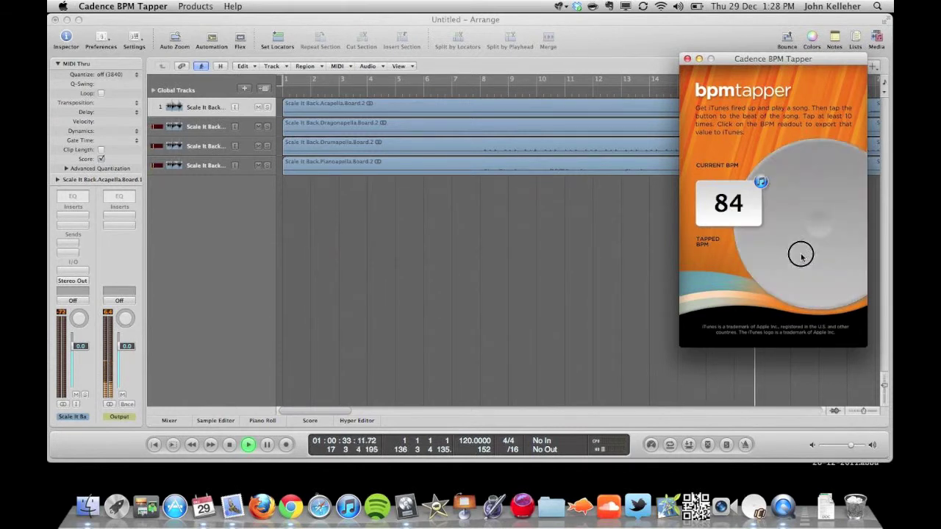
{"action": "left_click", "coordinate": [802, 257]}
{"action": "left_click", "coordinate": [802, 257]}
{"action": "left_click", "coordinate": [802, 257]}
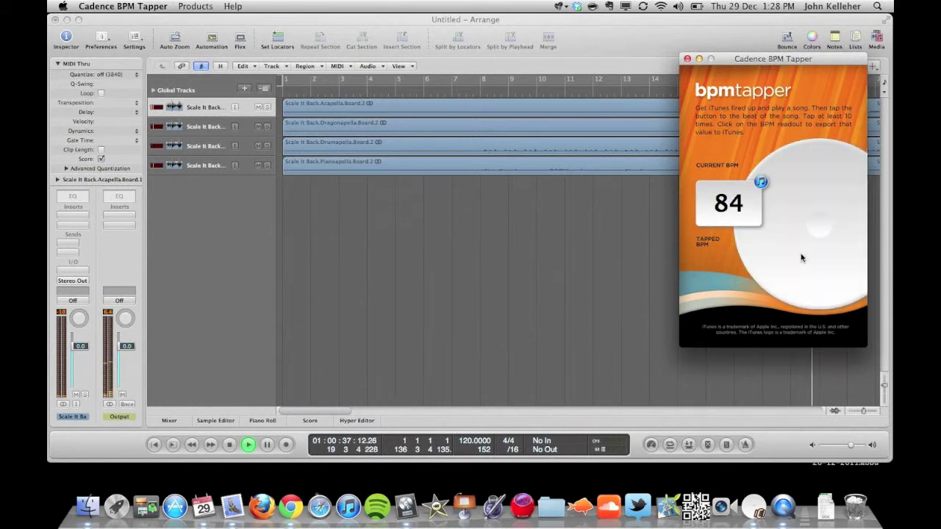
{"action": "left_click", "coordinate": [802, 258]}
{"action": "left_click", "coordinate": [802, 258]}
{"action": "left_click", "coordinate": [802, 258]}
{"action": "left_click", "coordinate": [803, 258]}
{"action": "left_click", "coordinate": [803, 257]}
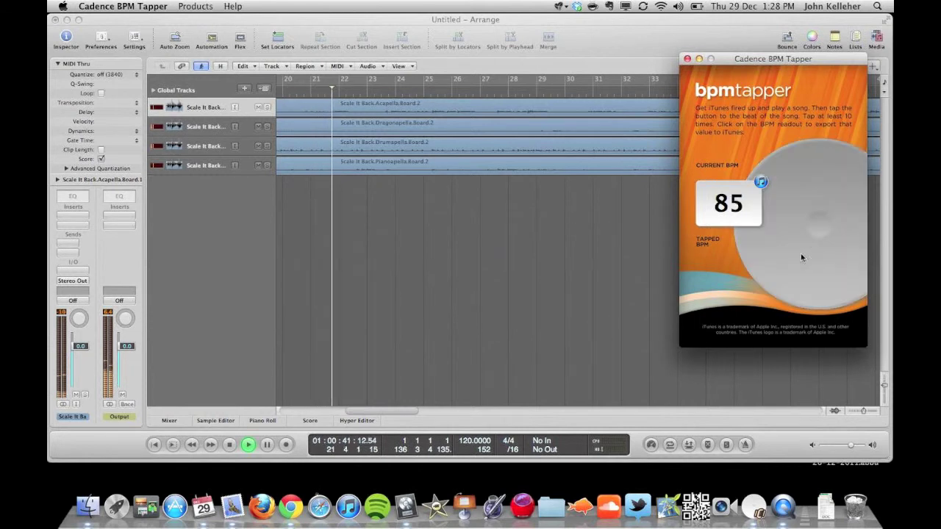
{"action": "left_click", "coordinate": [802, 257]}
{"action": "left_click", "coordinate": [802, 258]}
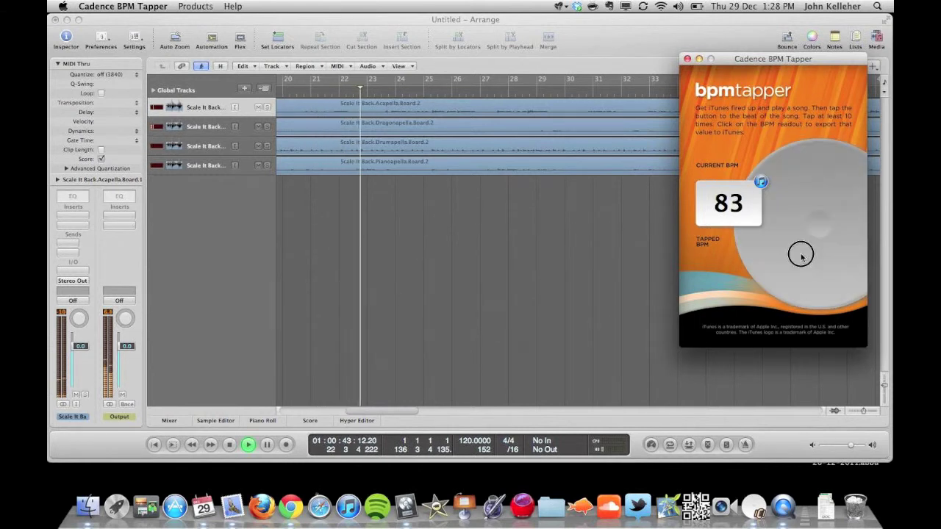
{"action": "left_click", "coordinate": [802, 257]}
{"action": "left_click", "coordinate": [802, 257]}
{"action": "left_click", "coordinate": [802, 257]}
{"action": "left_click", "coordinate": [802, 257]}
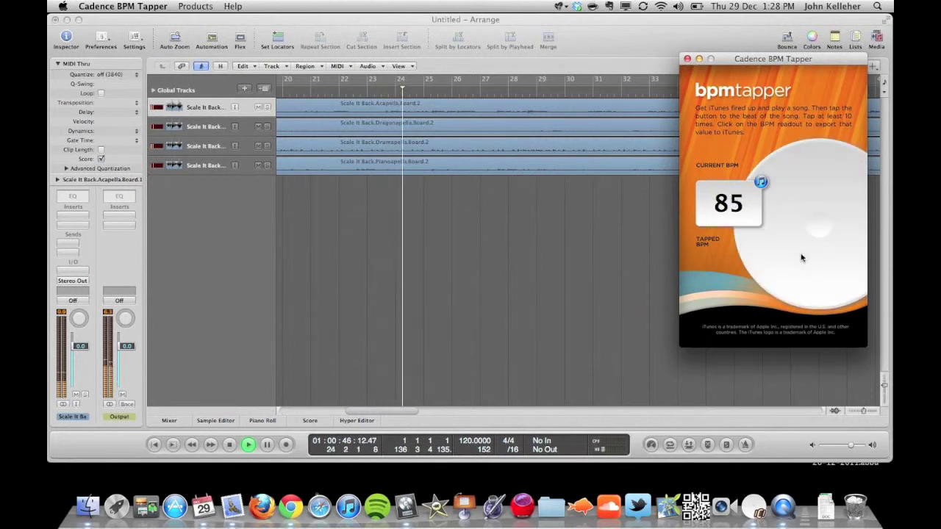
{"action": "left_click", "coordinate": [614, 290]}
{"action": "key", "text": "space"}
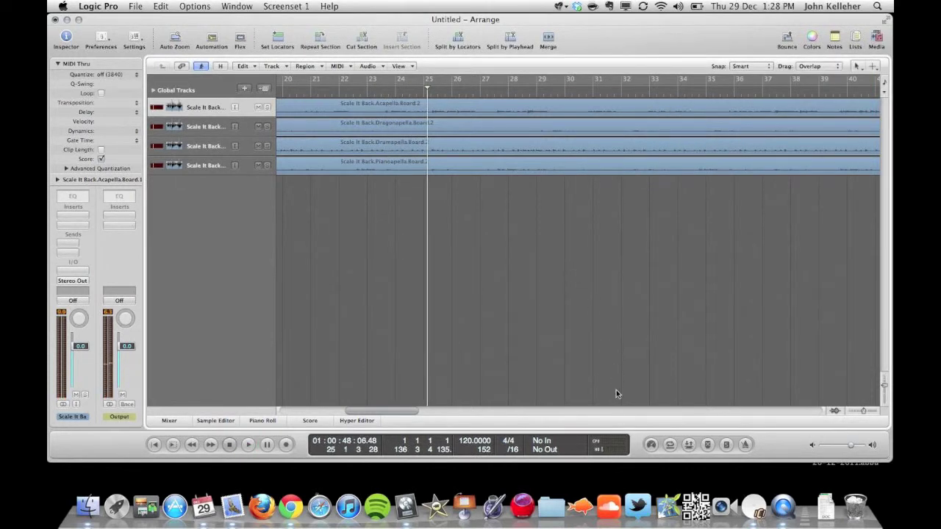
Check the tapped BPM in Cadence BPM Tapper and set the Logic Pro project tempo to 84 BPM
{"action": "left_click", "coordinate": [754, 506]}
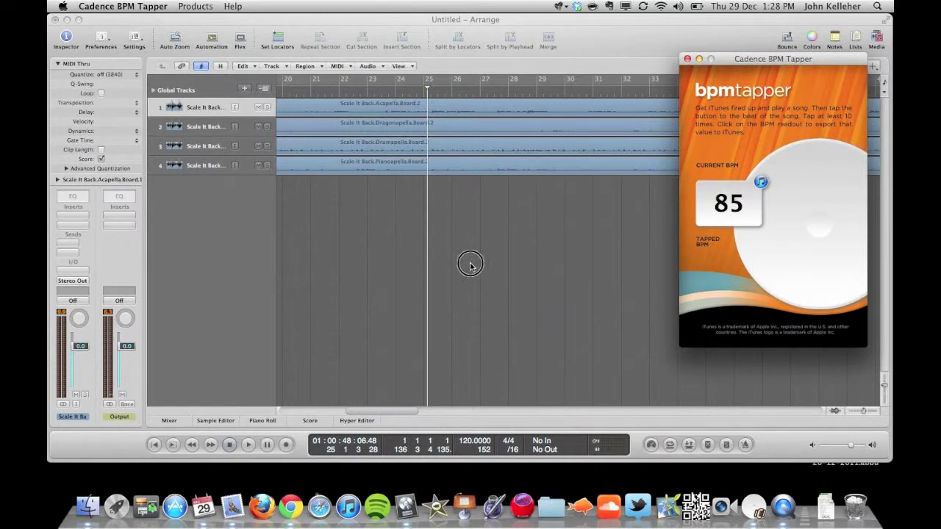
{"action": "left_click", "coordinate": [476, 310]}
{"action": "double_click", "coordinate": [464, 442]}
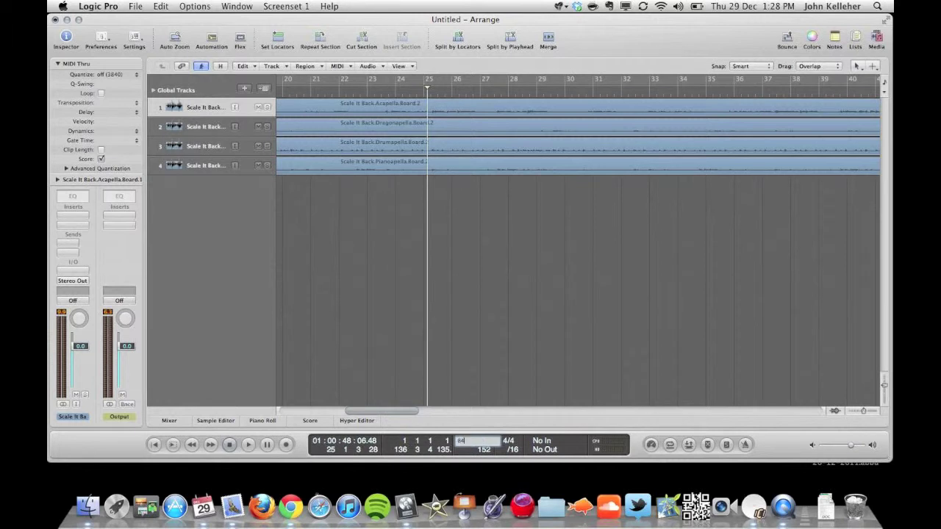
{"action": "key", "text": "Return"}
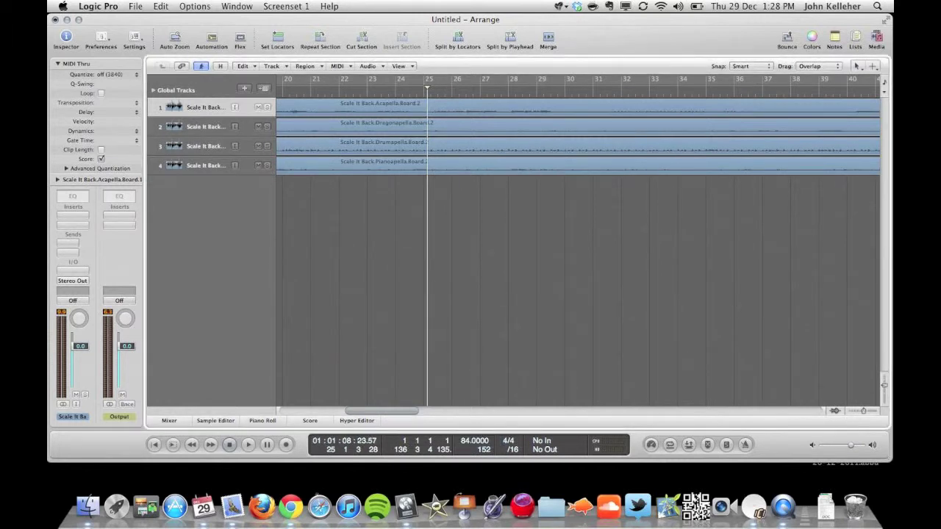
Set the project tempo back to 120 BPM
{"action": "double_click", "coordinate": [468, 441]}
{"action": "type", "text": "120"}
{"action": "key", "text": "Return"}
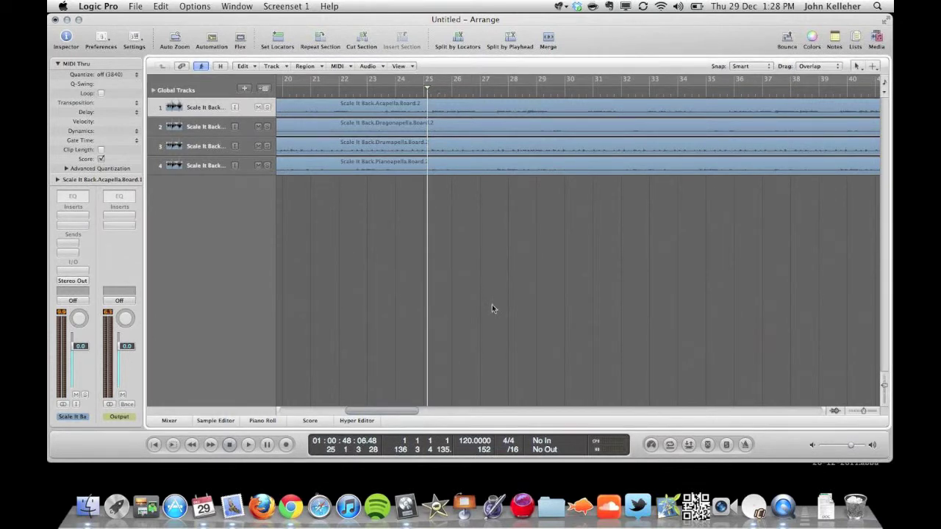
Set the project tempo to 84 BPM and play the tracks with the metronome switched on
{"action": "double_click", "coordinate": [462, 443]}
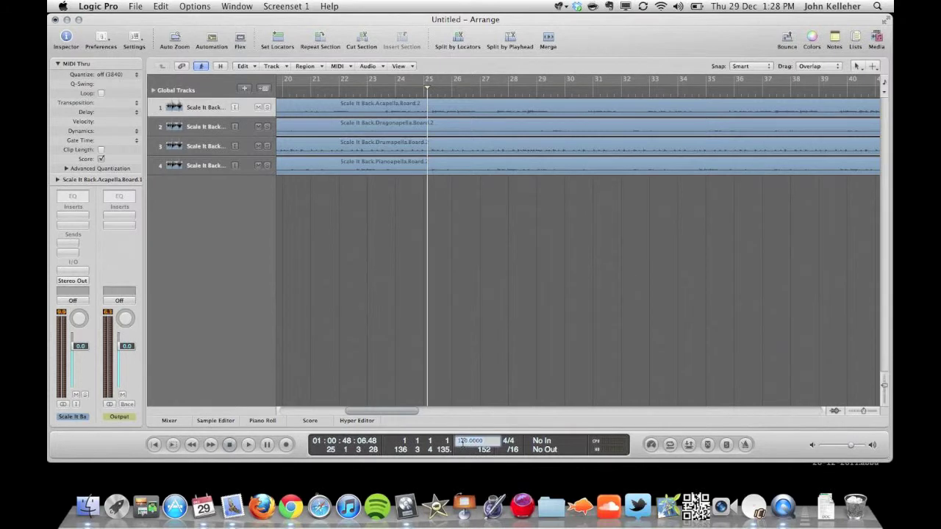
{"action": "type", "text": "84"}
{"action": "key", "text": "Return"}
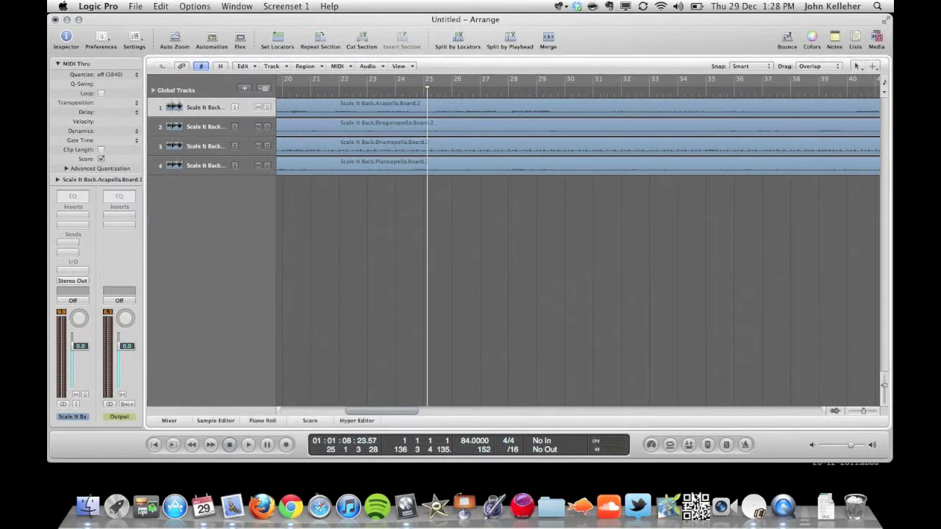
{"action": "key", "text": "space"}
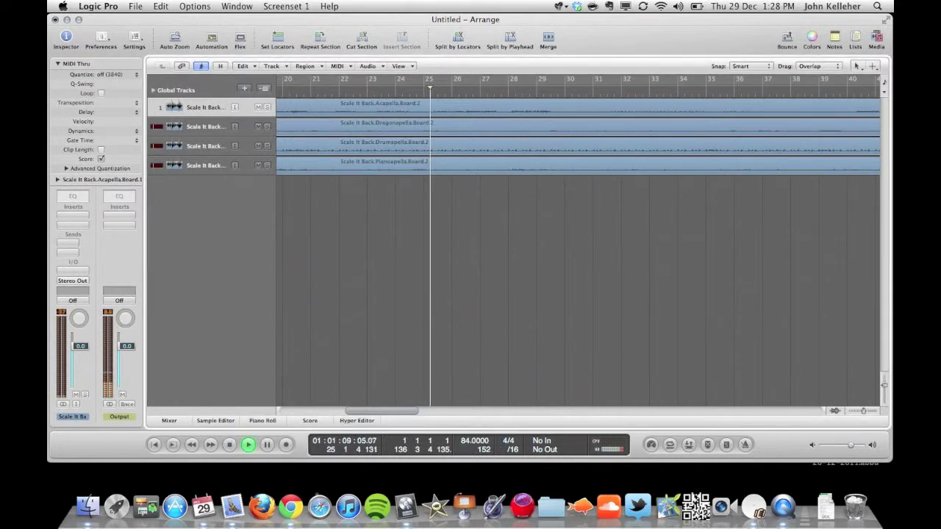
{"action": "left_click", "coordinate": [745, 446]}
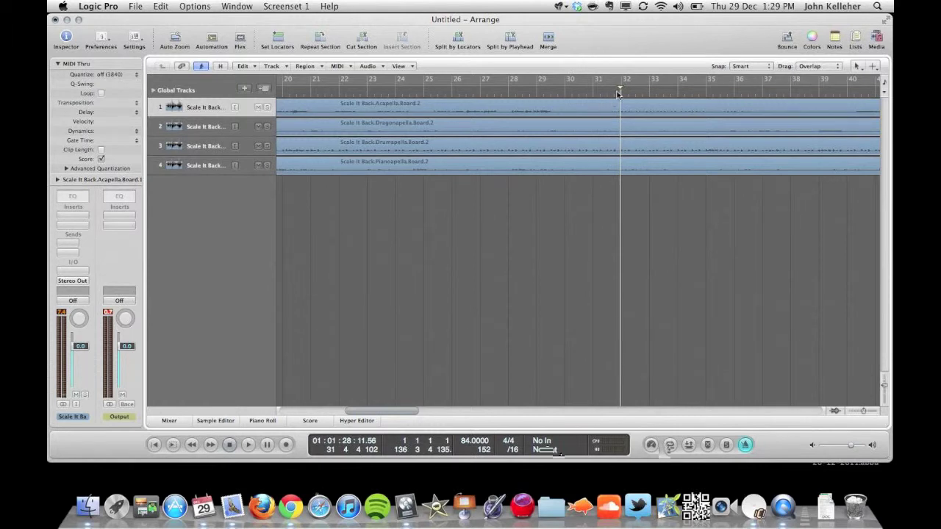
Set the time signature to 2/4 at the current playhead position
{"action": "double_click", "coordinate": [506, 441]}
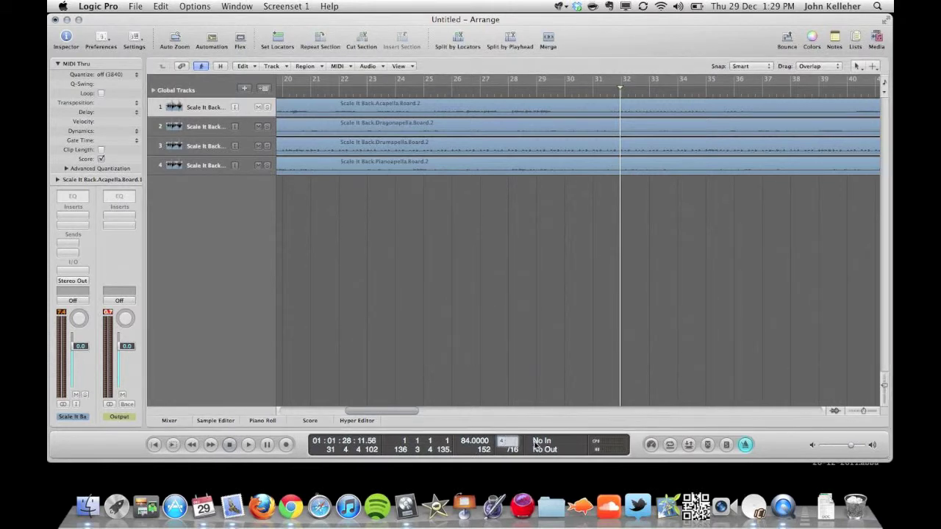
{"action": "type", "text": "2"}
{"action": "key", "text": "Return"}
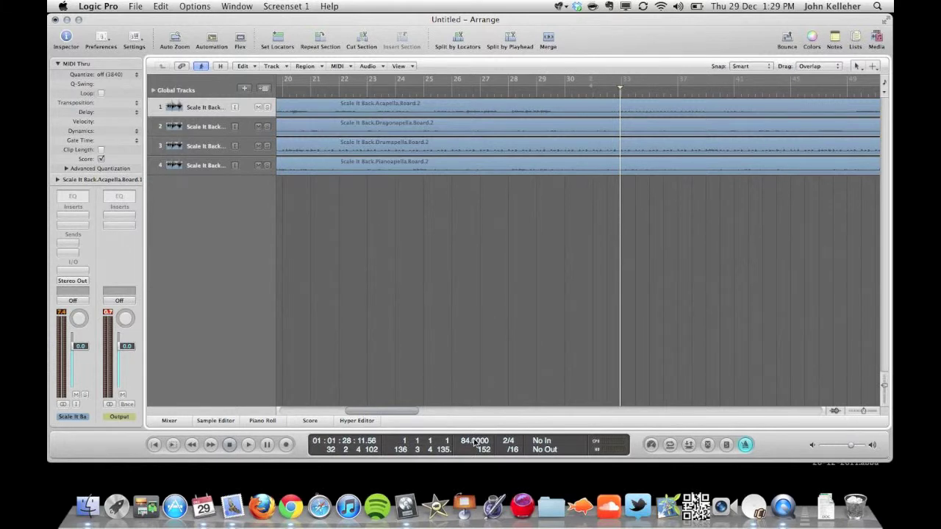
Return the playhead to the project start and set the time signature to 2/4 there
{"action": "left_click", "coordinate": [229, 444]}
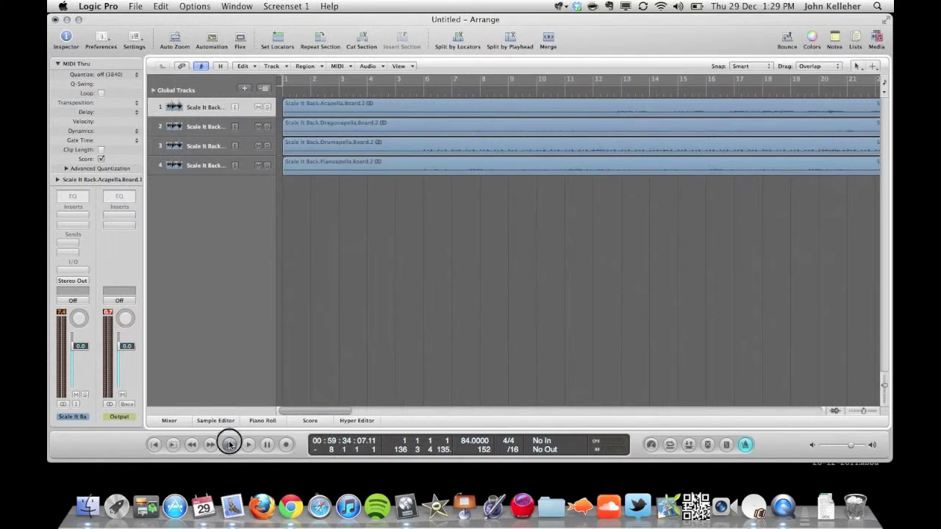
{"action": "double_click", "coordinate": [503, 441]}
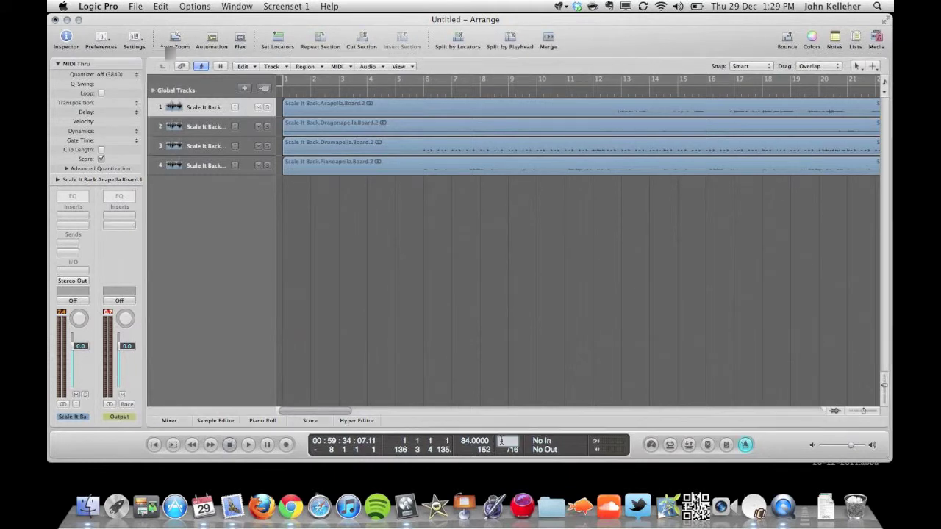
{"action": "type", "text": "2"}
{"action": "key", "text": "Return"}
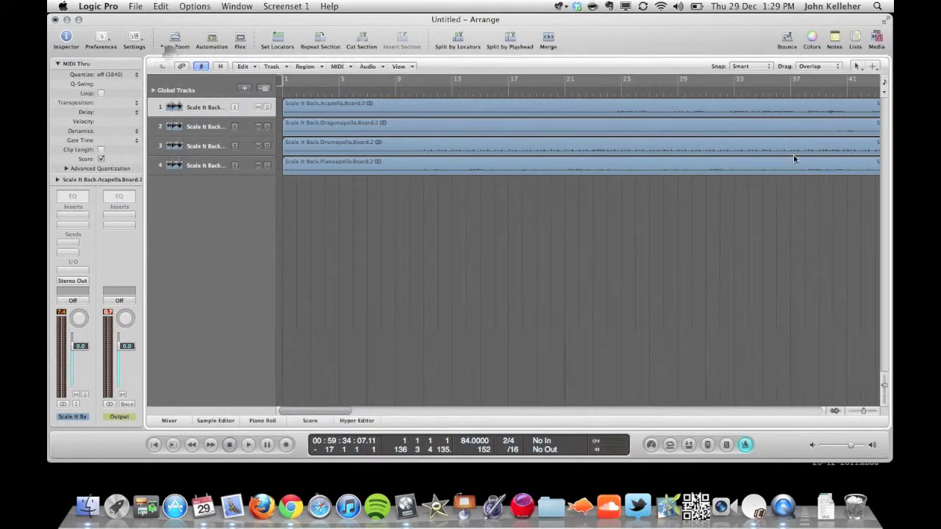
Play the tracks from about bar 11 to check the metronome against the music, and stop playback
{"action": "left_click", "coordinate": [422, 93]}
{"action": "key", "text": "space"}
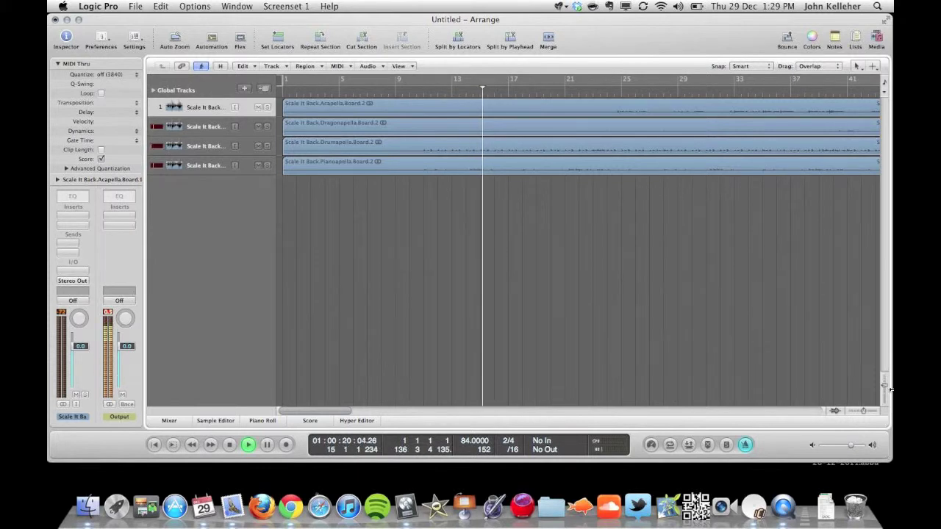
{"action": "left_click", "coordinate": [866, 411]}
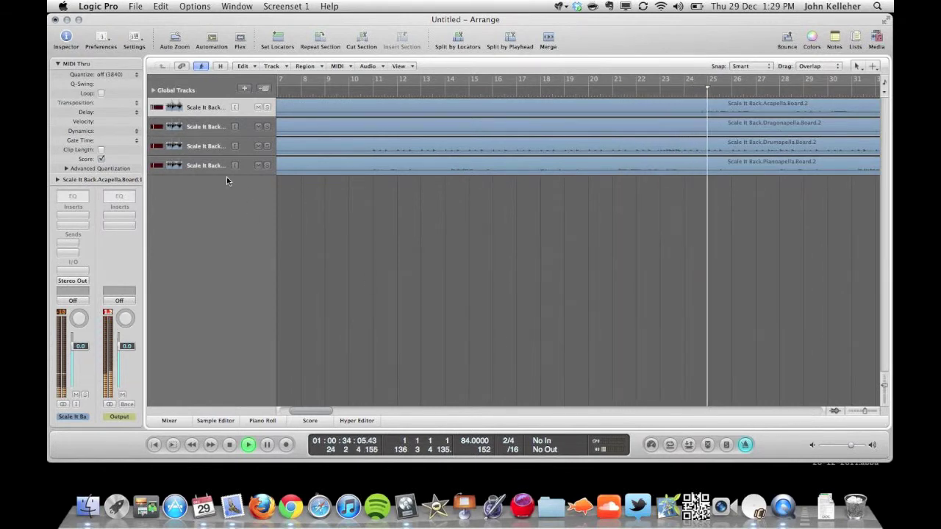
{"action": "key", "text": "space"}
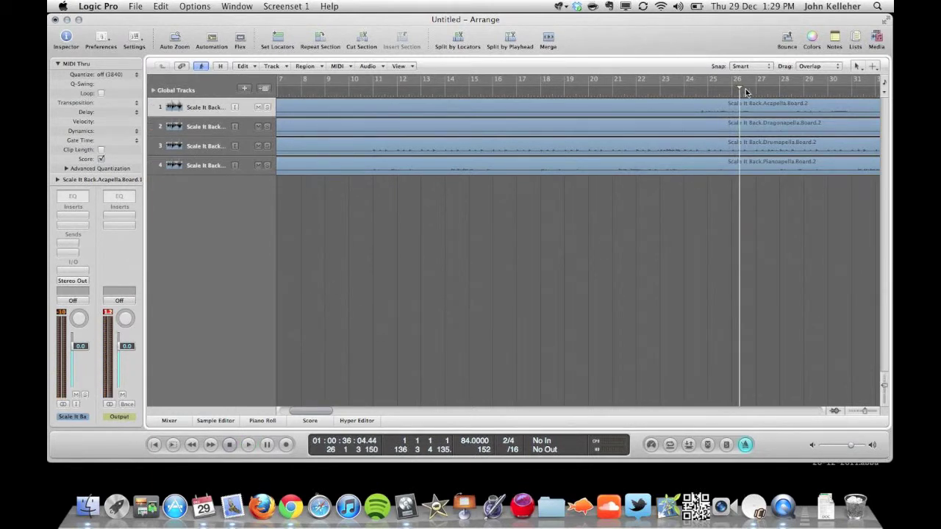
Fit more of the arrangement on screen with taller tracks showing the waveforms, and turn off the metronome
{"action": "scroll", "coordinate": [677, 279], "scroll_direction": "left", "scroll_amount": 10}
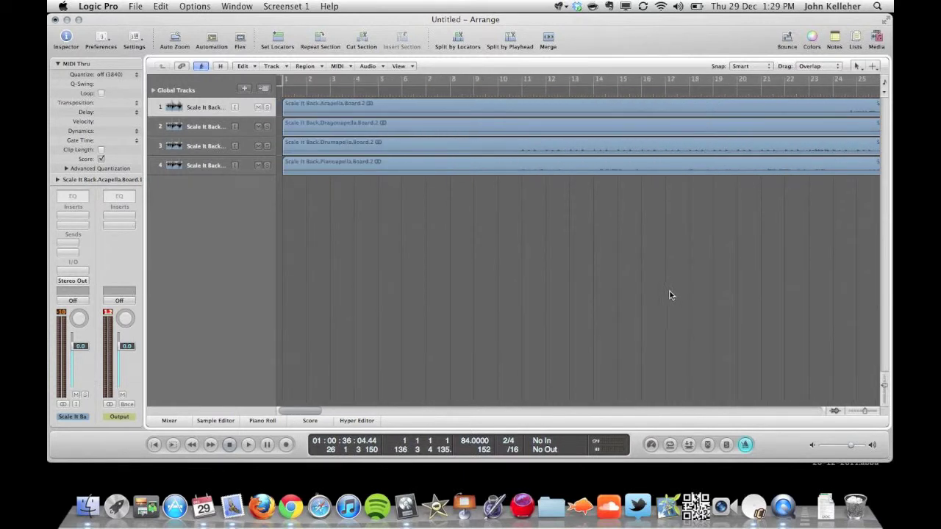
{"action": "key", "text": "ctrl+Left"}
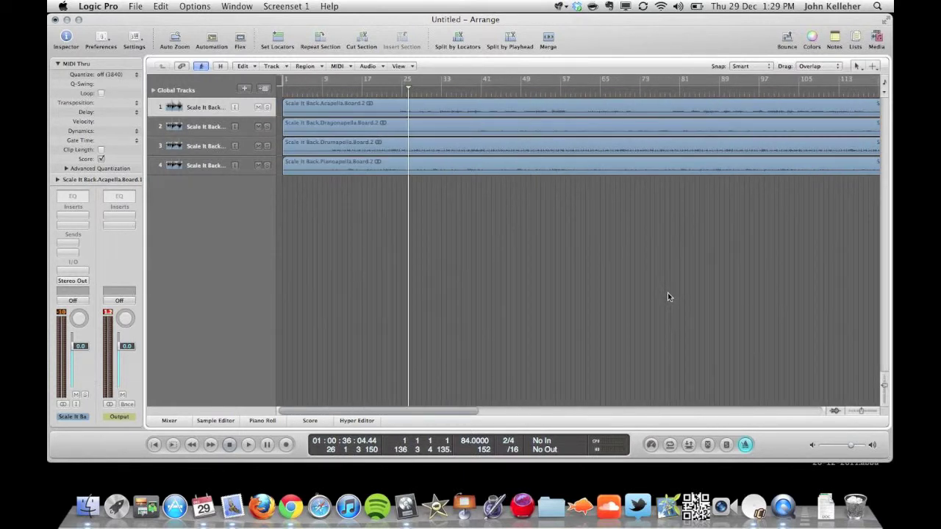
{"action": "left_click", "coordinate": [884, 397]}
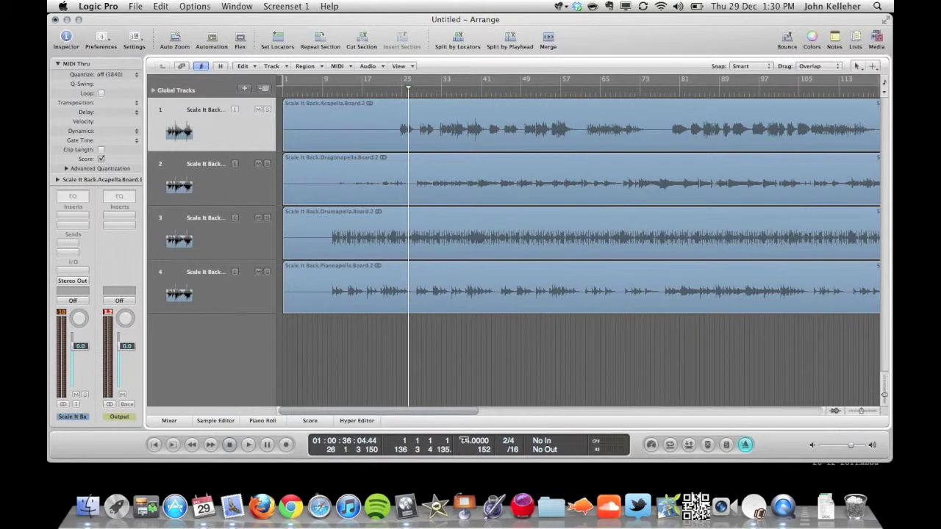
{"action": "left_click", "coordinate": [745, 444]}
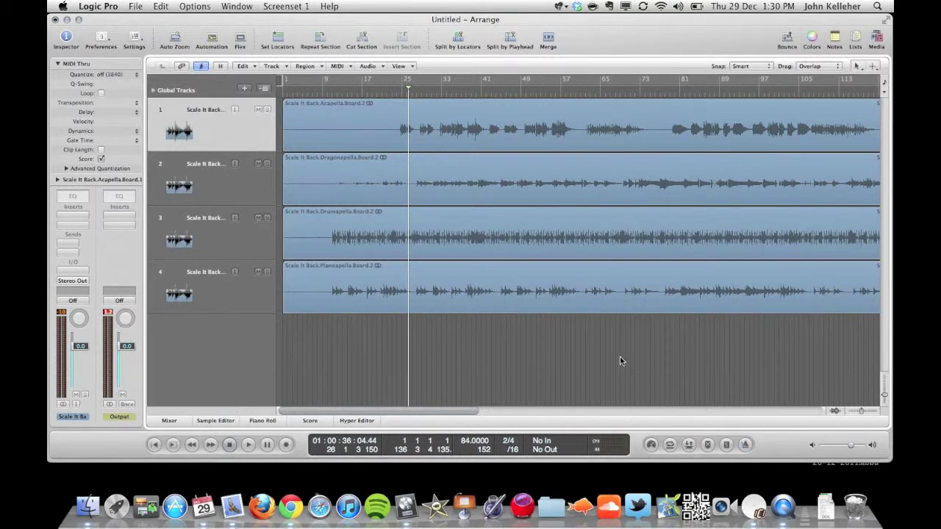